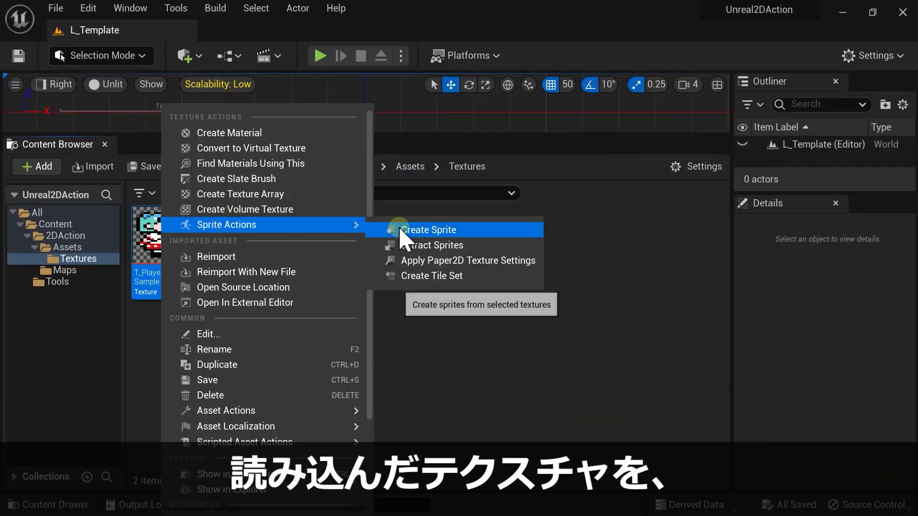
Step: Make a sprite asset from the T_Player_Sample texture using Sprite Actions > Create Sprite
{"action": "left_click", "coordinate": [401, 230]}
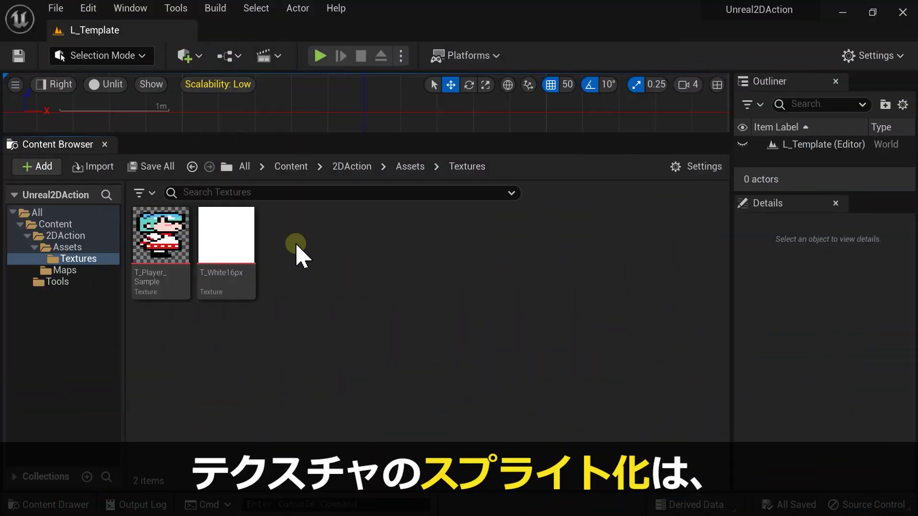
{"action": "right_click", "coordinate": [163, 244]}
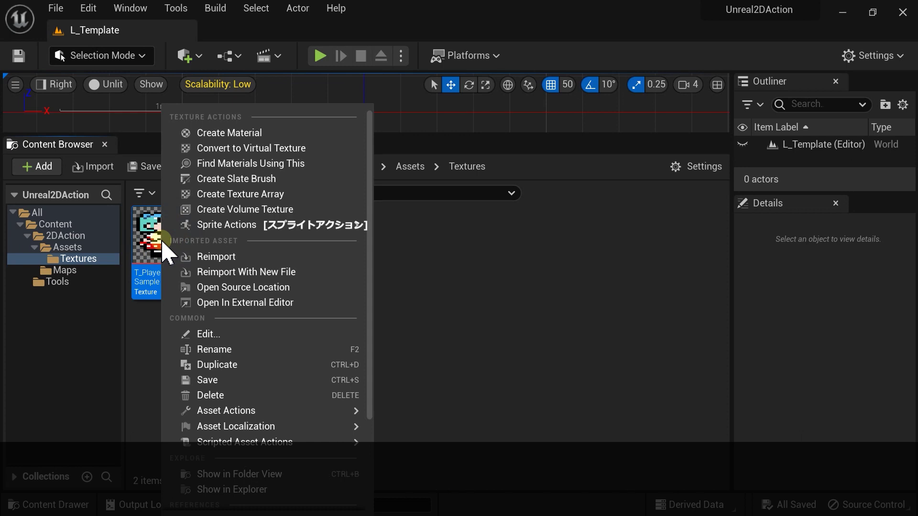
{"action": "mouse_move", "coordinate": [281, 228]}
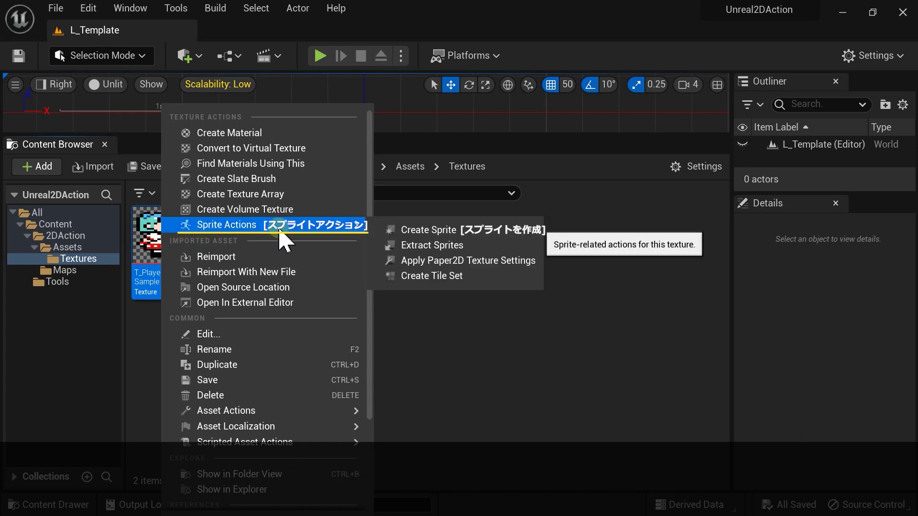
{"action": "left_click", "coordinate": [401, 230]}
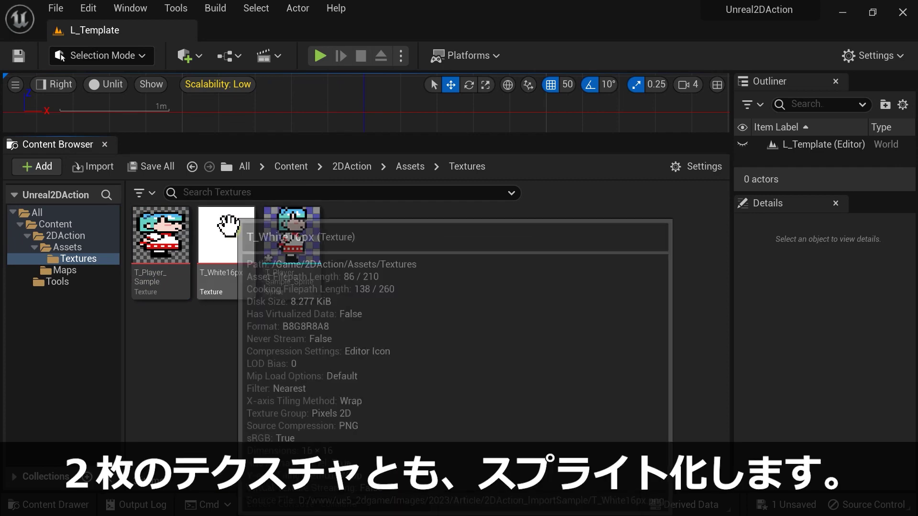
Step: Create a sprite from T_White16px, then create sprites from T_Player_Sample and T_White16px together
{"action": "right_click", "coordinate": [233, 240]}
{"action": "left_click", "coordinate": [478, 231]}
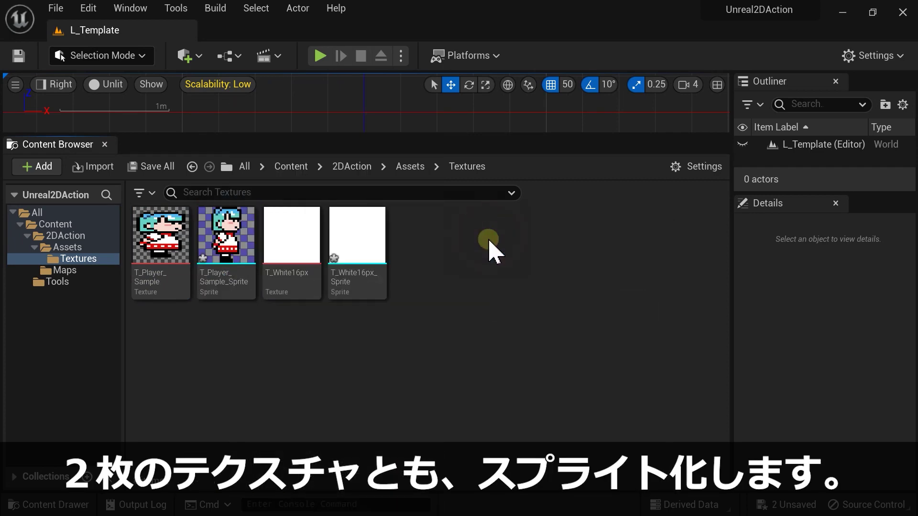
{"action": "left_click", "coordinate": [161, 237]}
{"action": "left_click", "coordinate": [234, 249], "text": "shift"}
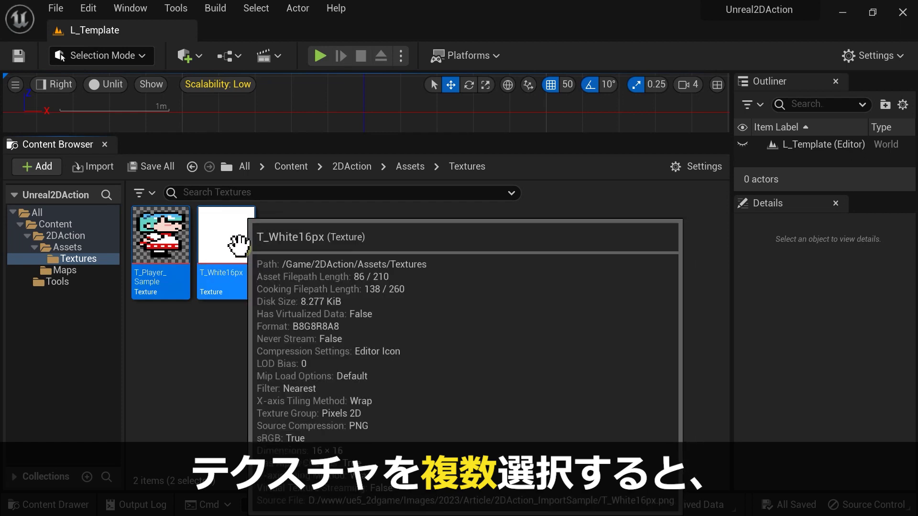
{"action": "right_click", "coordinate": [238, 250]}
{"action": "mouse_move", "coordinate": [430, 194]}
{"action": "left_click", "coordinate": [478, 198]}
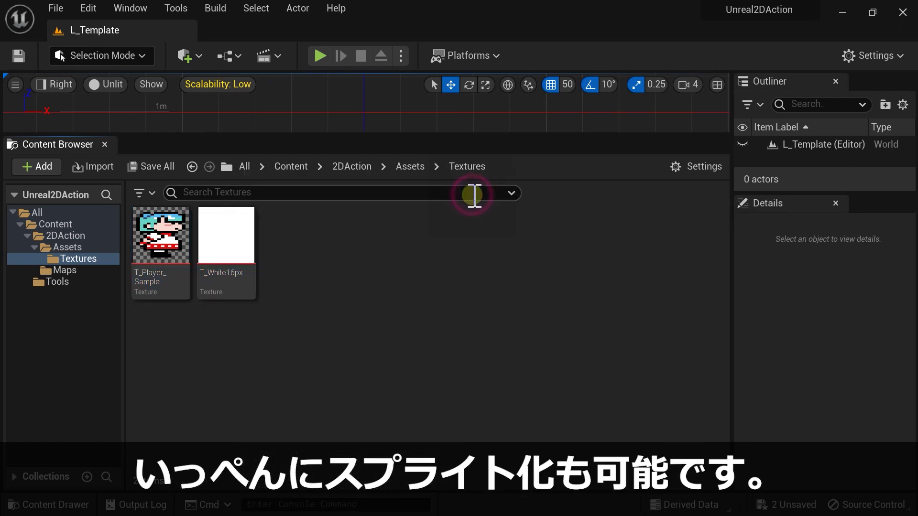
Step: Drag T_White16px_Sprite and T_Player_Sample_Sprite together into the level viewport
{"action": "left_click", "coordinate": [293, 256]}
{"action": "left_click", "coordinate": [364, 254], "text": "shift"}
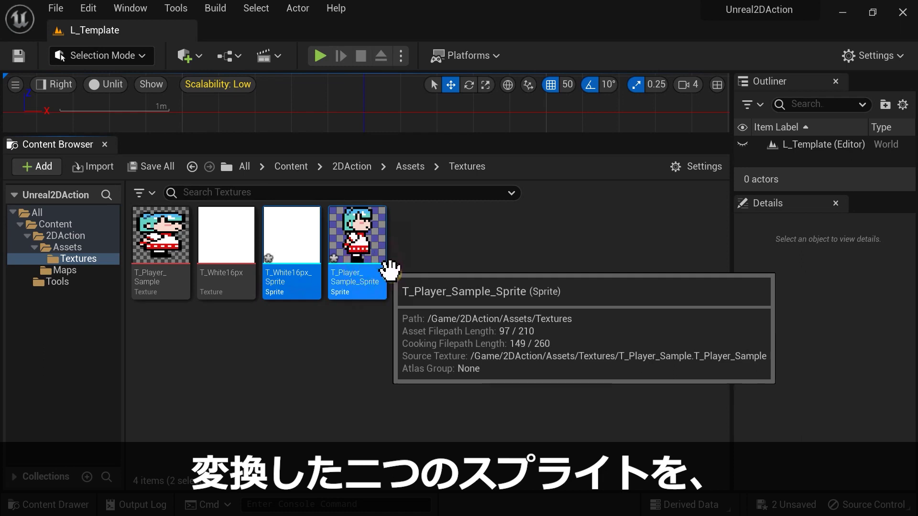
{"action": "left_click_drag", "start_coordinate": [374, 249], "coordinate": [366, 114]}
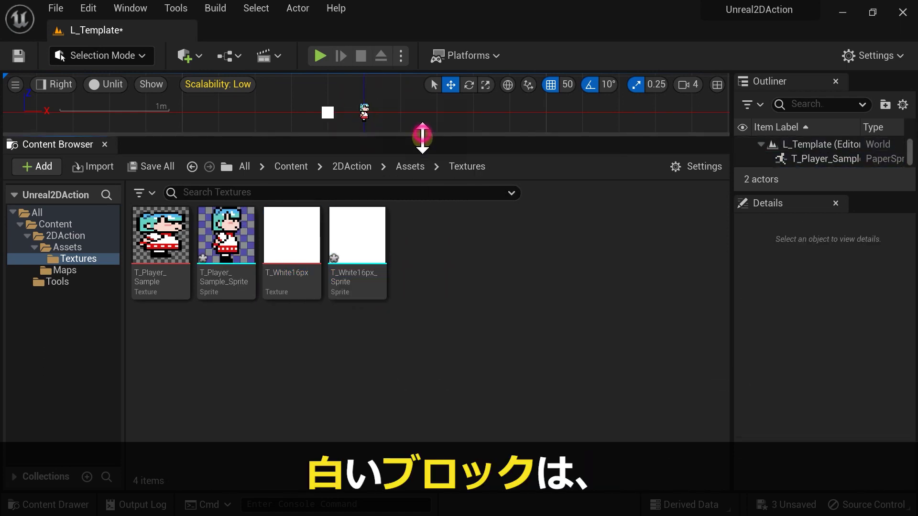
Step: Enlarge the viewport by dragging the splitter down, adjusting the zoom
{"action": "left_click_drag", "start_coordinate": [423, 133], "coordinate": [423, 237]}
{"action": "scroll", "coordinate": [369, 181], "scroll_direction": "up", "scroll_amount": 3}
{"action": "scroll", "coordinate": [368, 181], "scroll_direction": "up", "scroll_amount": 2}
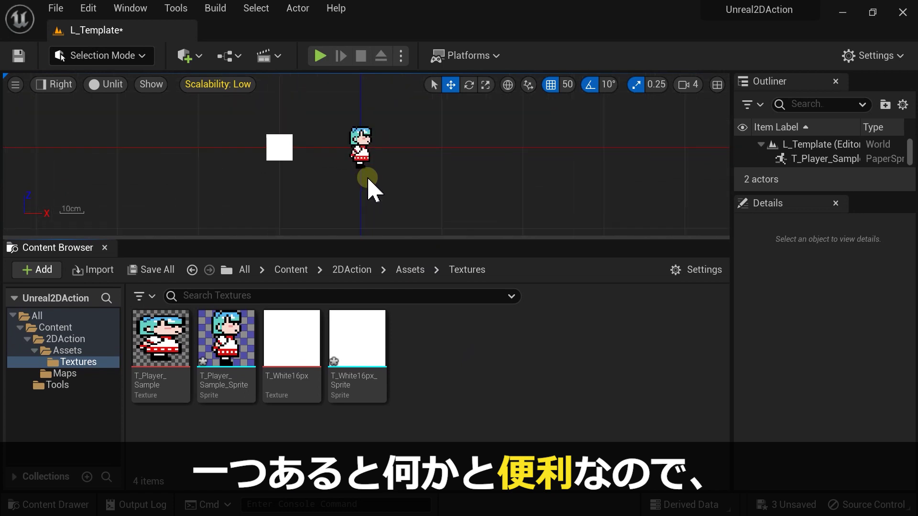
{"action": "scroll", "coordinate": [368, 182], "scroll_direction": "down", "scroll_amount": 1}
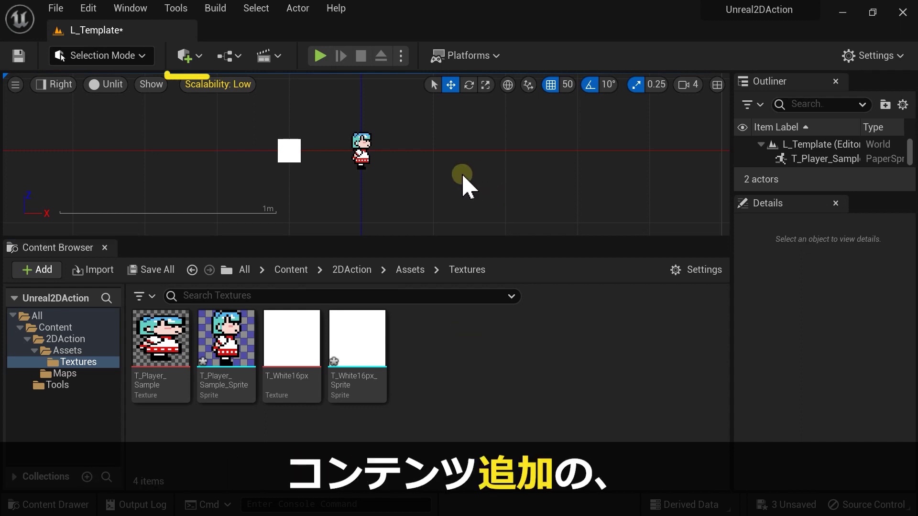
{"action": "left_click", "coordinate": [187, 54]}
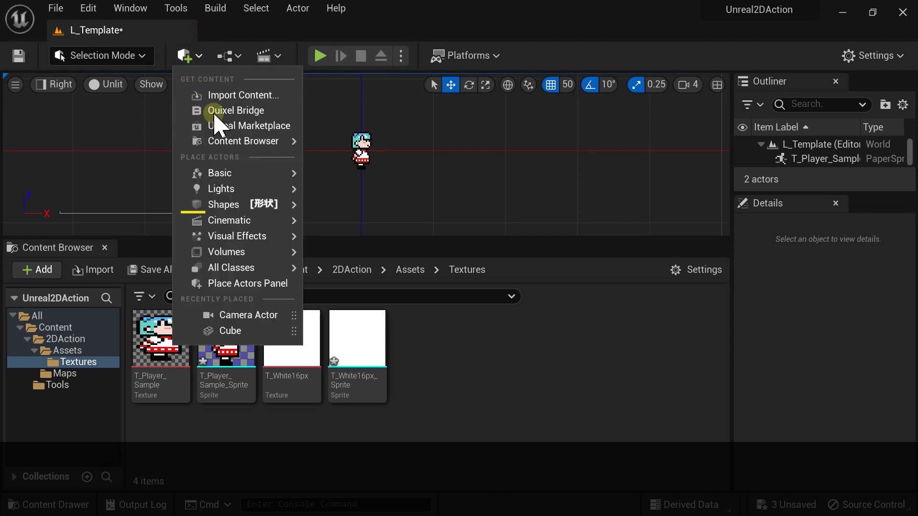
Step: Add a Cube from Quick Add > Shapes and reset its Location to 0, 0, 0
{"action": "mouse_move", "coordinate": [237, 206]}
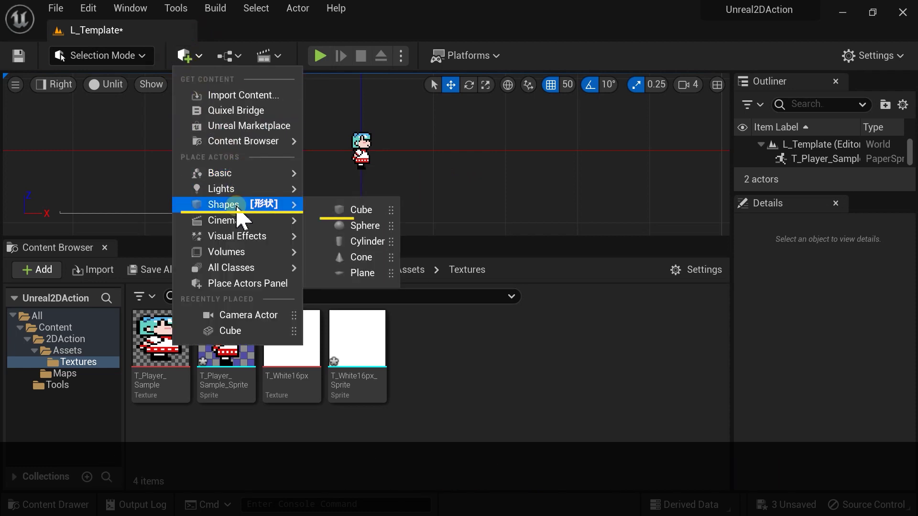
{"action": "mouse_move", "coordinate": [354, 210]}
{"action": "left_mouse_down"}
{"action": "mouse_move", "coordinate": [466, 160]}
{"action": "mouse_move", "coordinate": [471, 174]}
{"action": "mouse_move", "coordinate": [543, 188]}
{"action": "left_mouse_up"}
{"action": "scroll", "coordinate": [578, 181], "scroll_direction": "down", "scroll_amount": 1}
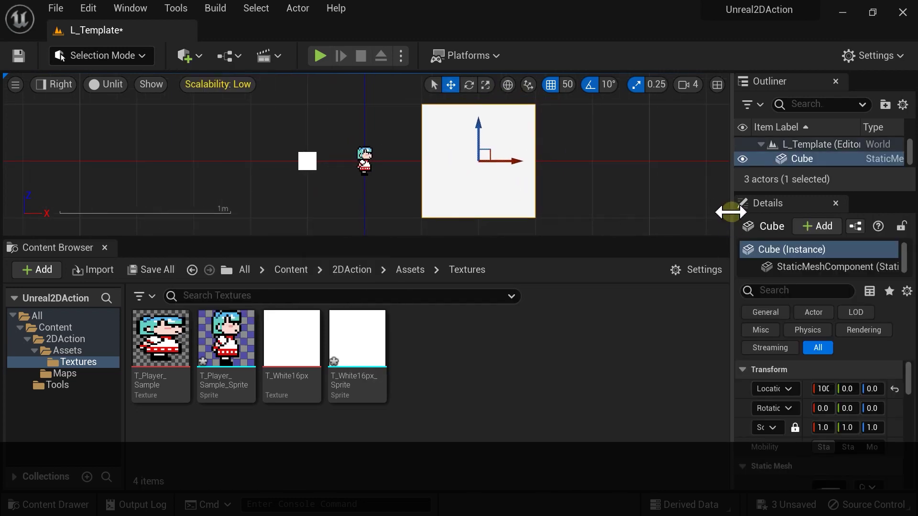
{"action": "left_click_drag", "start_coordinate": [733, 207], "coordinate": [649, 207]}
{"action": "scroll", "coordinate": [762, 371], "scroll_direction": "down", "scroll_amount": 3}
{"action": "scroll", "coordinate": [762, 371], "scroll_direction": "up", "scroll_amount": 3}
{"action": "left_click", "coordinate": [896, 372]}
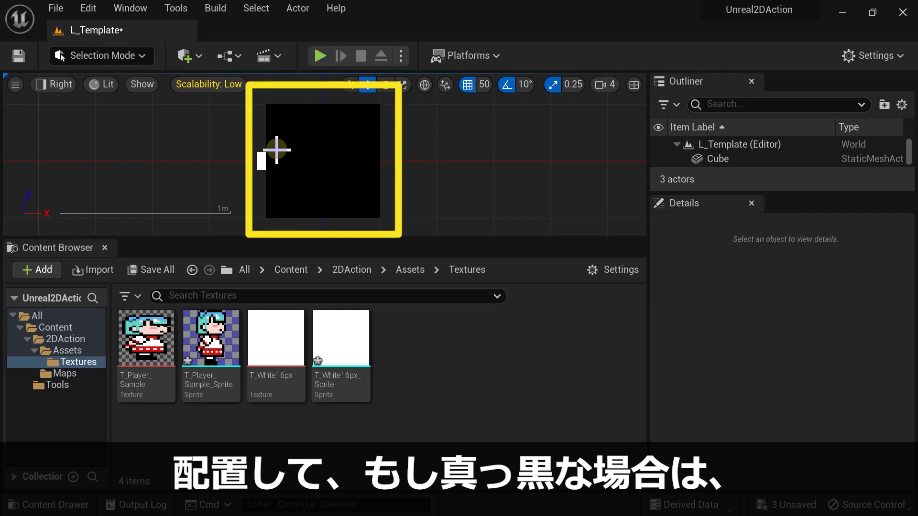
Step: Change the viewport shading from Lit to Unlit so the cube shows white
{"action": "left_click", "coordinate": [102, 86]}
{"action": "left_click", "coordinate": [117, 143]}
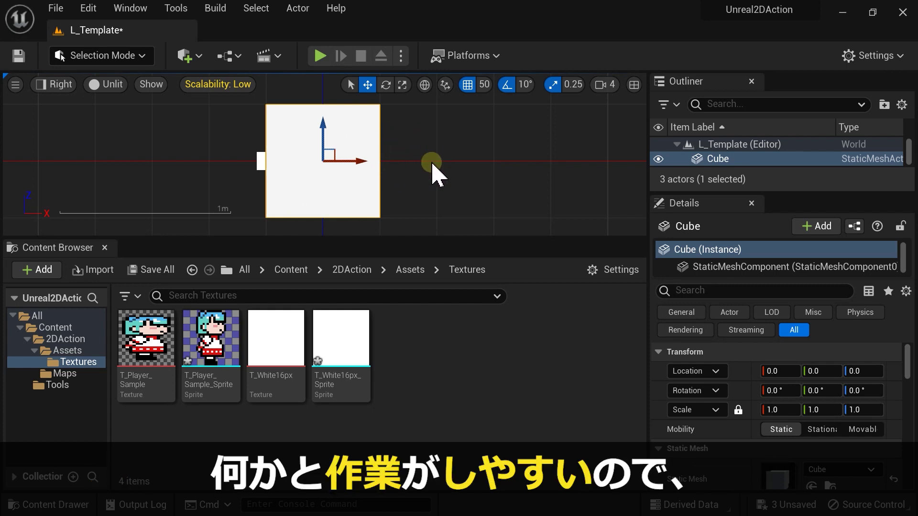
{"action": "left_click", "coordinate": [262, 160]}
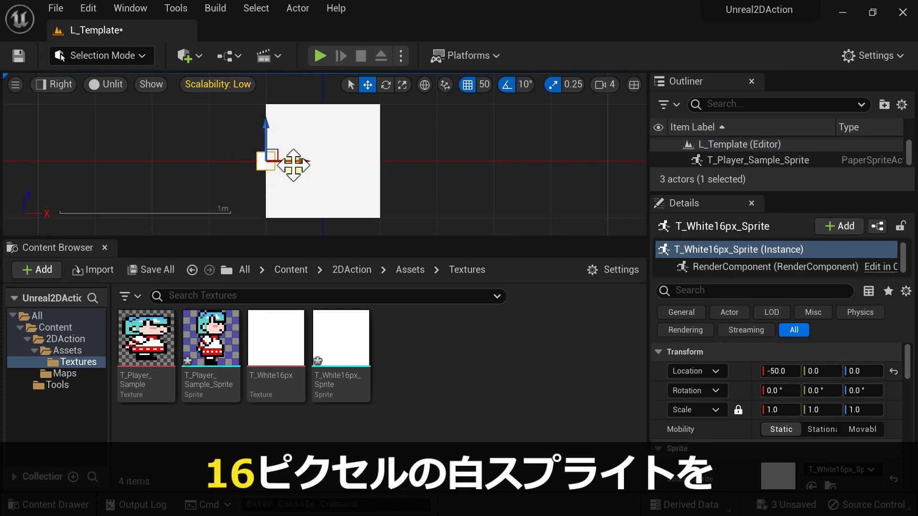
Step: Move the white sprite to X 100, scale it up to 6.25, then reset scale to 1.0
{"action": "left_click_drag", "start_coordinate": [287, 160], "coordinate": [458, 162]}
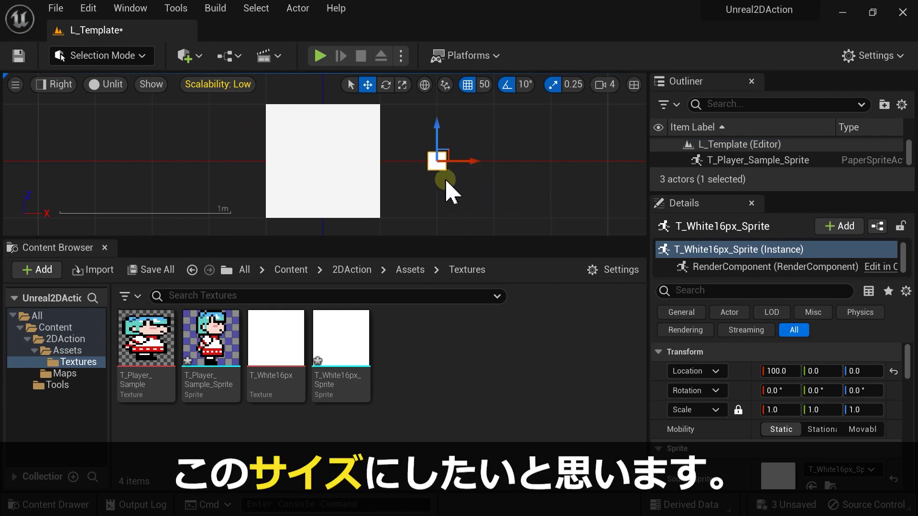
{"action": "key", "text": "r"}
{"action": "mouse_move", "coordinate": [440, 158]}
{"action": "left_mouse_down"}
{"action": "mouse_move", "coordinate": [483, 139]}
{"action": "mouse_move", "coordinate": [508, 150]}
{"action": "left_mouse_up"}
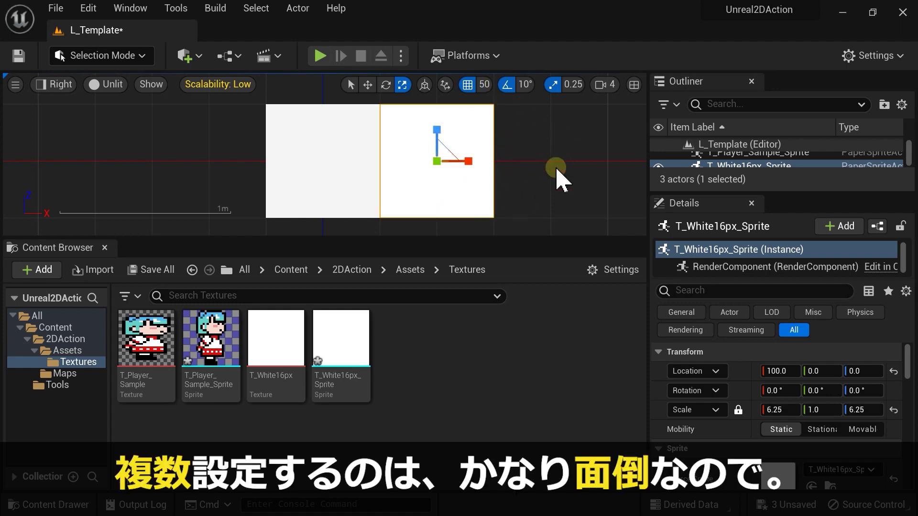
{"action": "left_click", "coordinate": [894, 410]}
{"action": "double_click", "coordinate": [358, 333]}
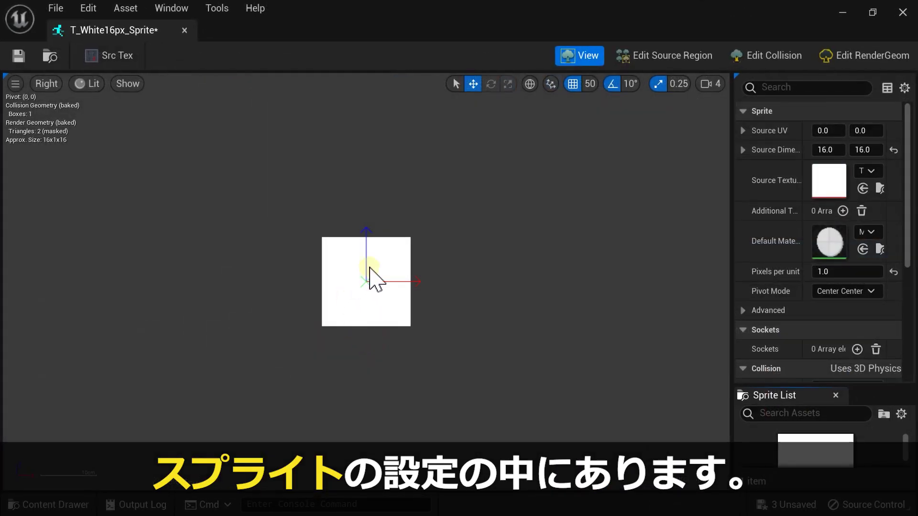
Step: Set T_White16px_Sprite's Pixels per unit to 0.16, sizing it 100x100, and save it
{"action": "left_click_drag", "start_coordinate": [727, 262], "coordinate": [486, 266]}
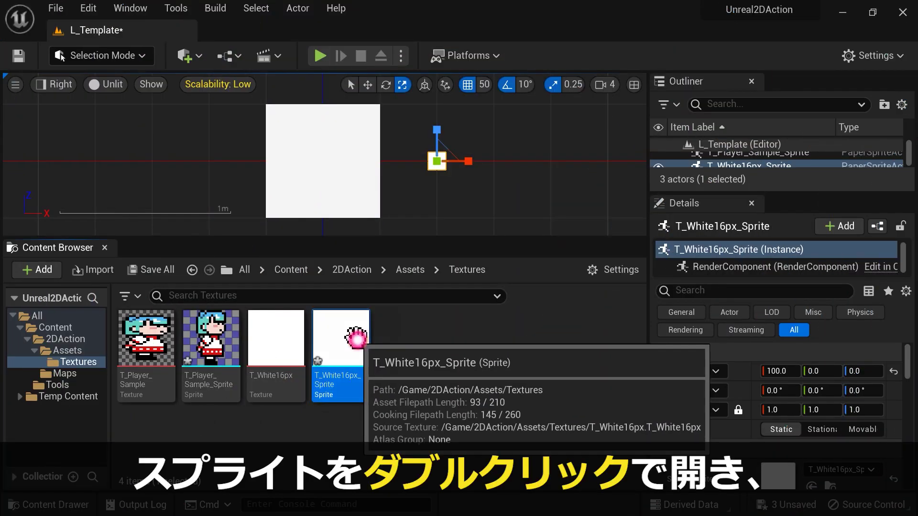
{"action": "double_click", "coordinate": [358, 341]}
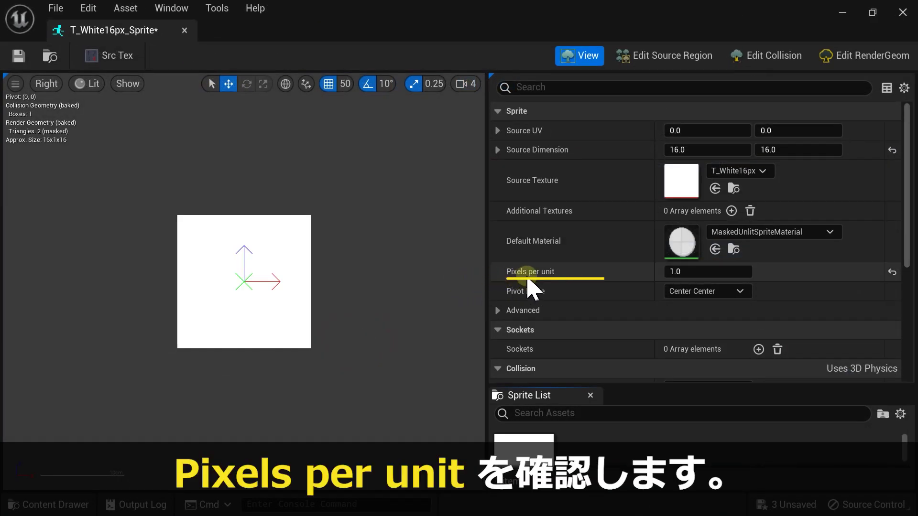
{"action": "left_click", "coordinate": [575, 279]}
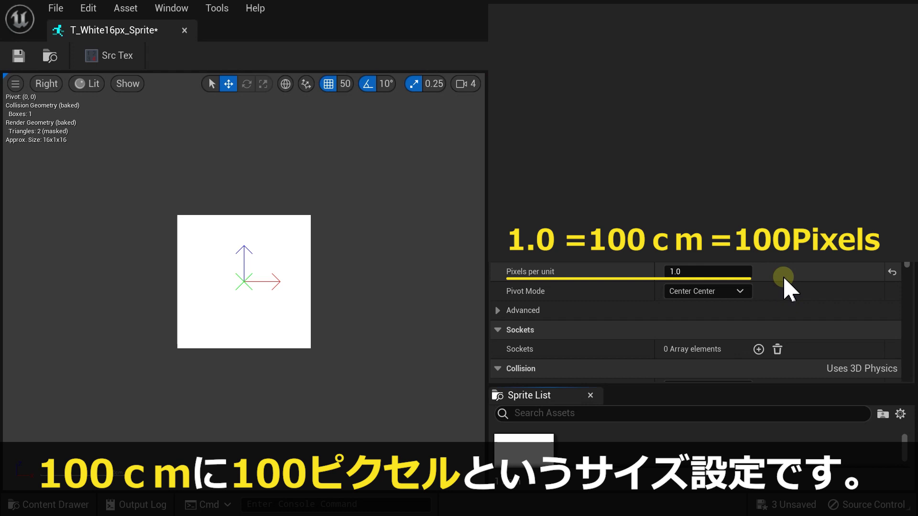
{"action": "left_click", "coordinate": [687, 272]}
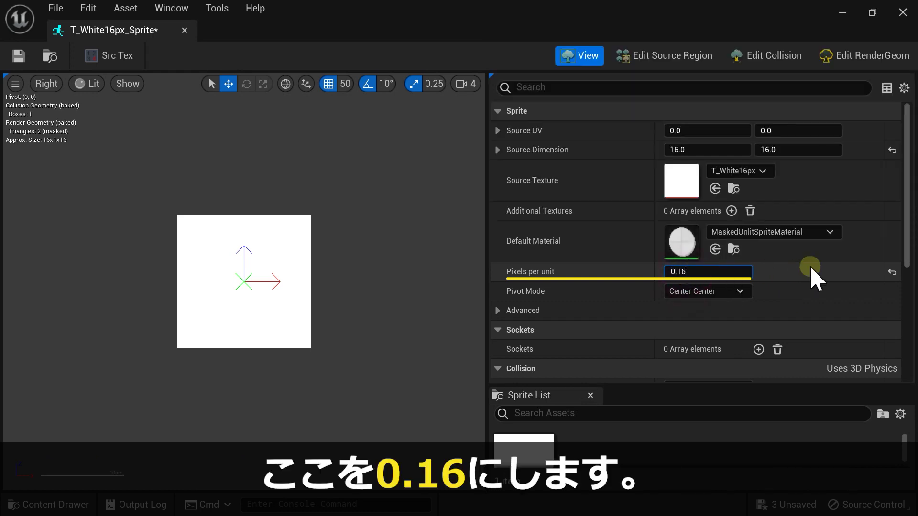
{"action": "key", "text": "Return"}
{"action": "left_click", "coordinate": [18, 56]}
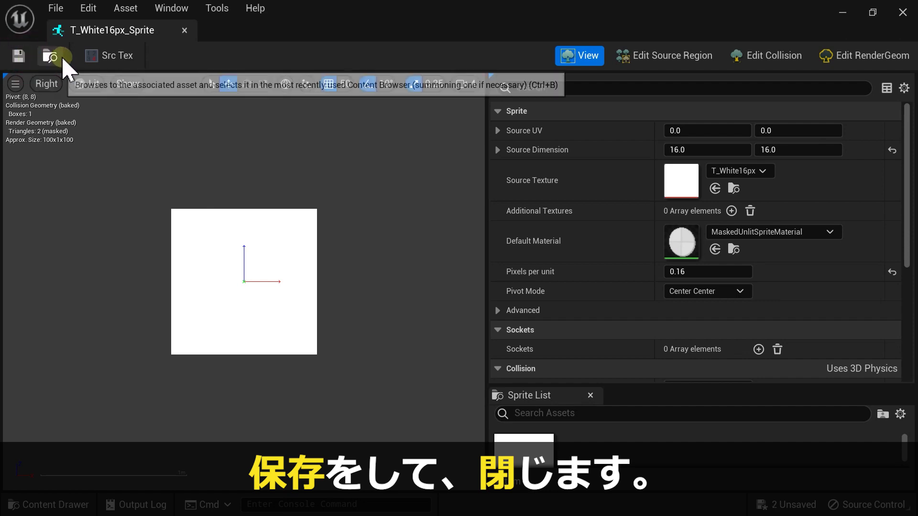
{"action": "left_click", "coordinate": [184, 30]}
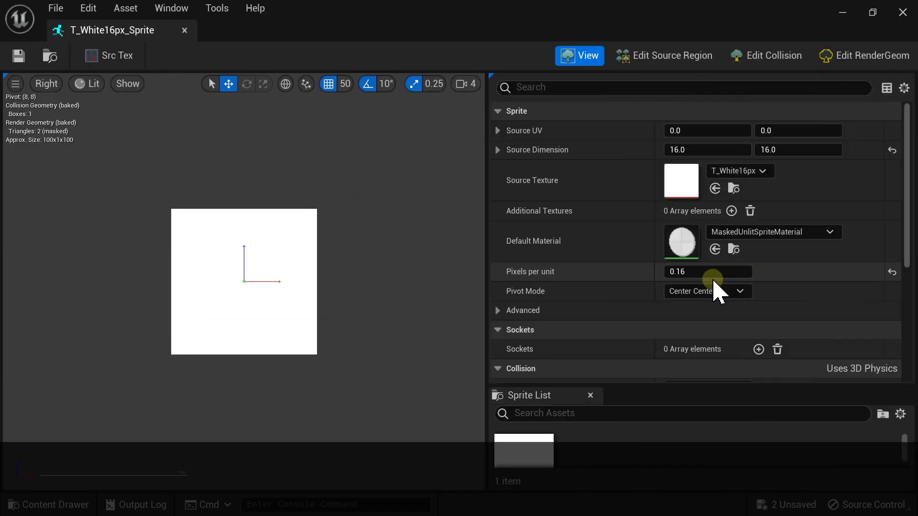
{"action": "left_click", "coordinate": [696, 272]}
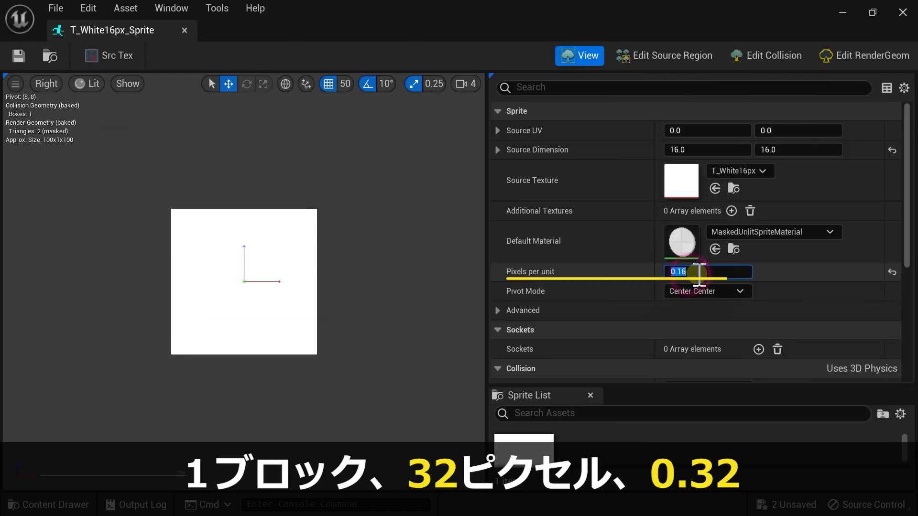
Step: Try Pixels per unit values of 0.32 and then 0.48 on the white sprite
{"action": "type", "text": ".32"}
{"action": "key", "text": "Return"}
{"action": "left_click", "coordinate": [769, 268]}
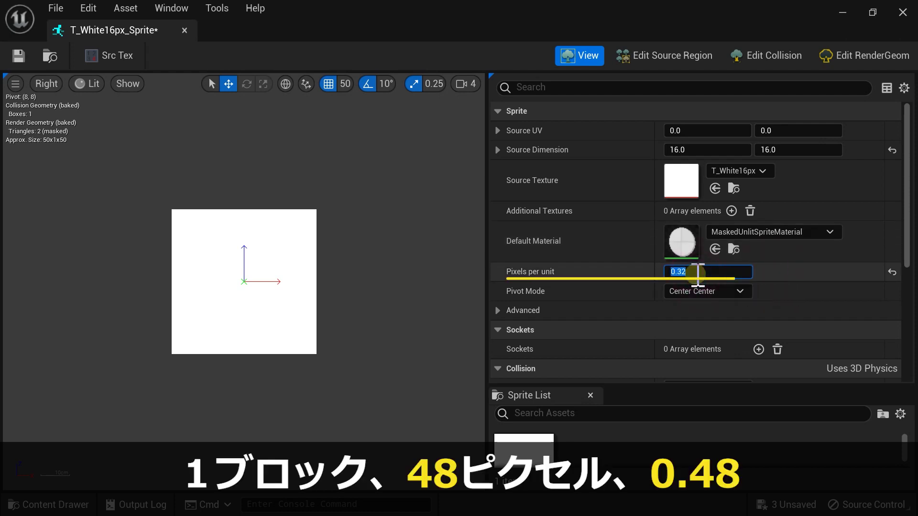
{"action": "type", "text": "48"}
{"action": "key", "text": "Return"}
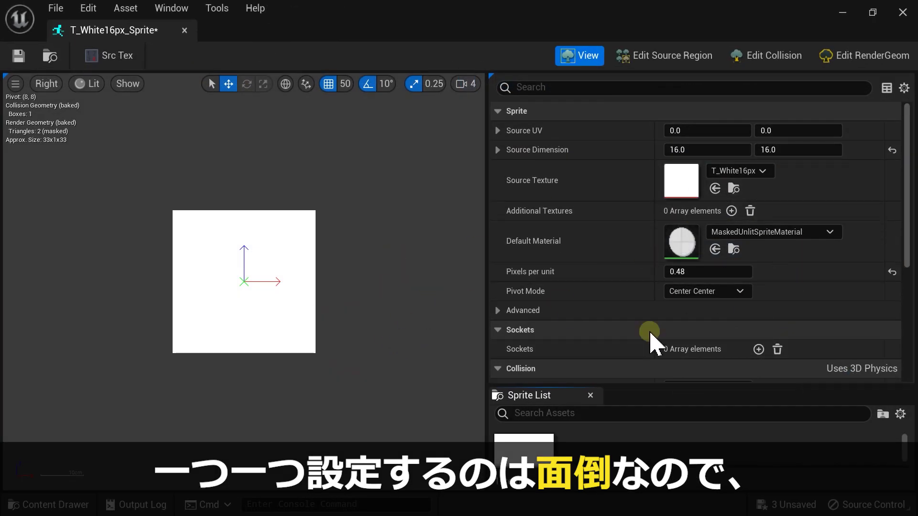
Step: Restore Pixels per unit to 0.16, then save and close the Sprite Editor
{"action": "left_click", "coordinate": [726, 271]}
{"action": "type", "text": "0.16"}
{"action": "left_click", "coordinate": [797, 269]}
{"action": "left_click", "coordinate": [18, 56]}
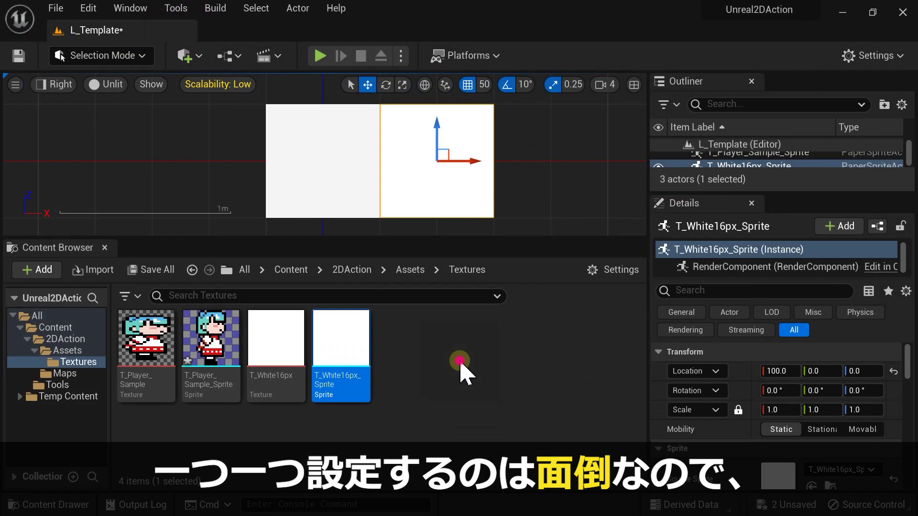
{"action": "right_click", "coordinate": [282, 342]}
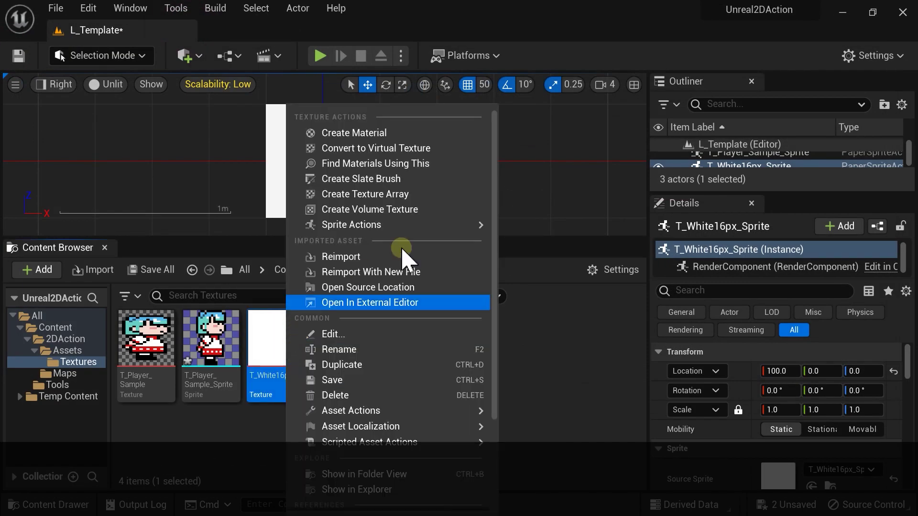
Step: Open Edit > Project Settings to Paper2D - Import's Default Pixels Per Unreal Unit field (1.0)
{"action": "mouse_move", "coordinate": [440, 225]}
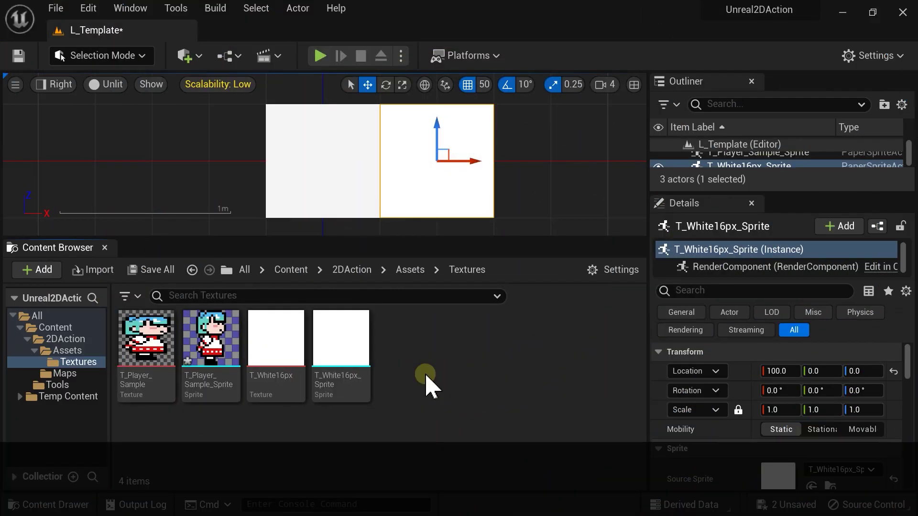
{"action": "left_click", "coordinate": [108, 14]}
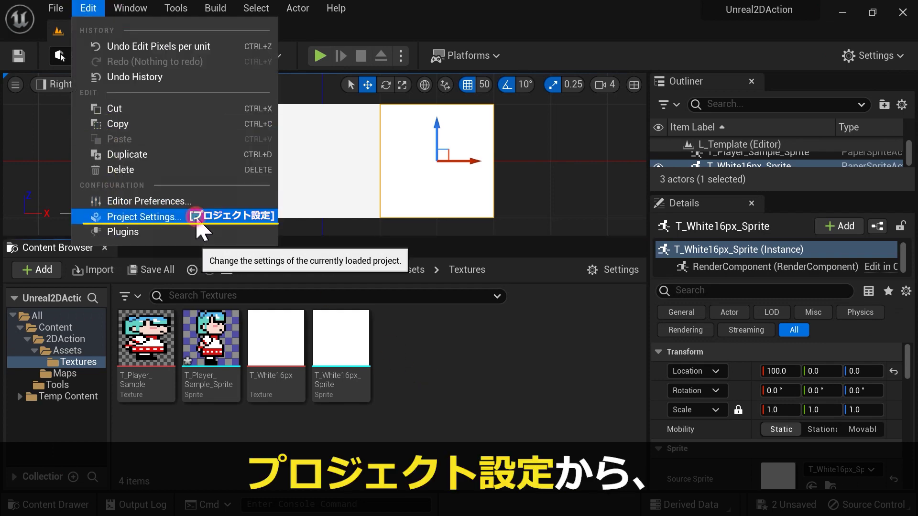
{"action": "left_click", "coordinate": [177, 225]}
{"action": "scroll", "coordinate": [147, 116], "scroll_direction": "down", "scroll_amount": 5}
{"action": "scroll", "coordinate": [148, 114], "scroll_direction": "down", "scroll_amount": 10}
{"action": "scroll", "coordinate": [145, 109], "scroll_direction": "down", "scroll_amount": 5}
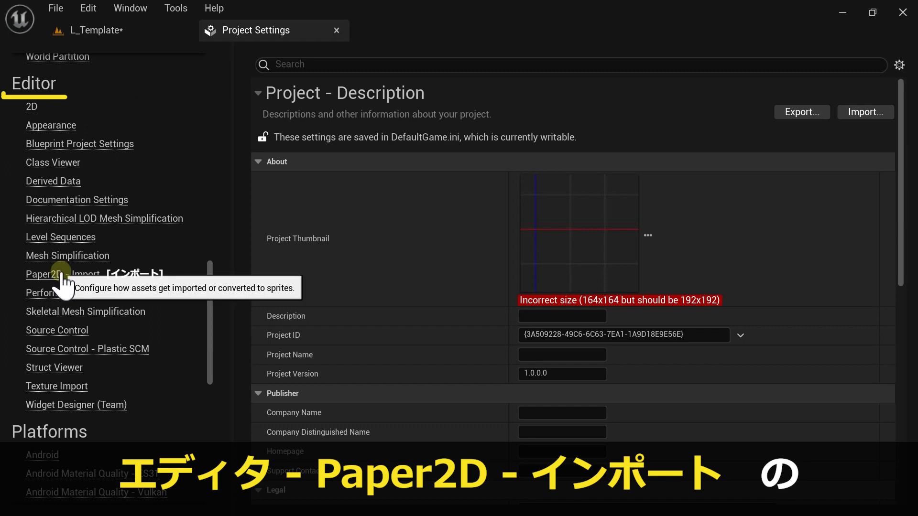
{"action": "left_click", "coordinate": [88, 276]}
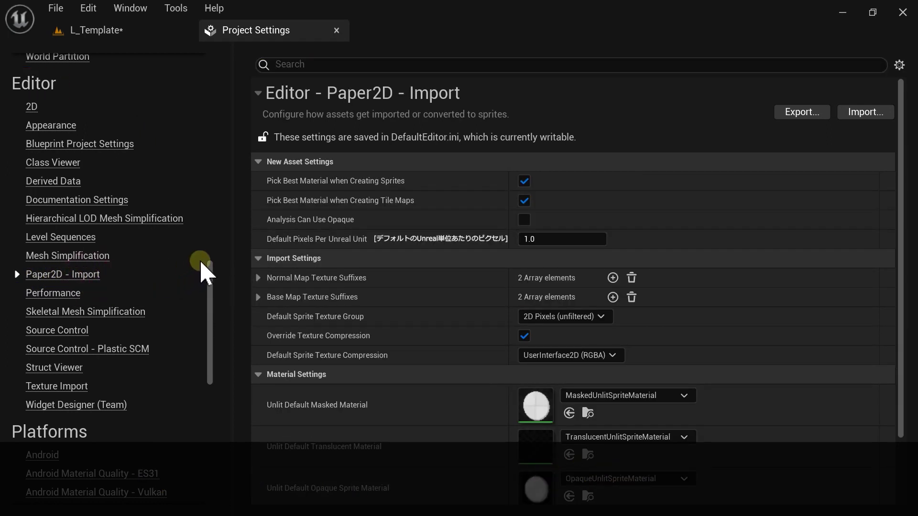
{"action": "left_click", "coordinate": [553, 241]}
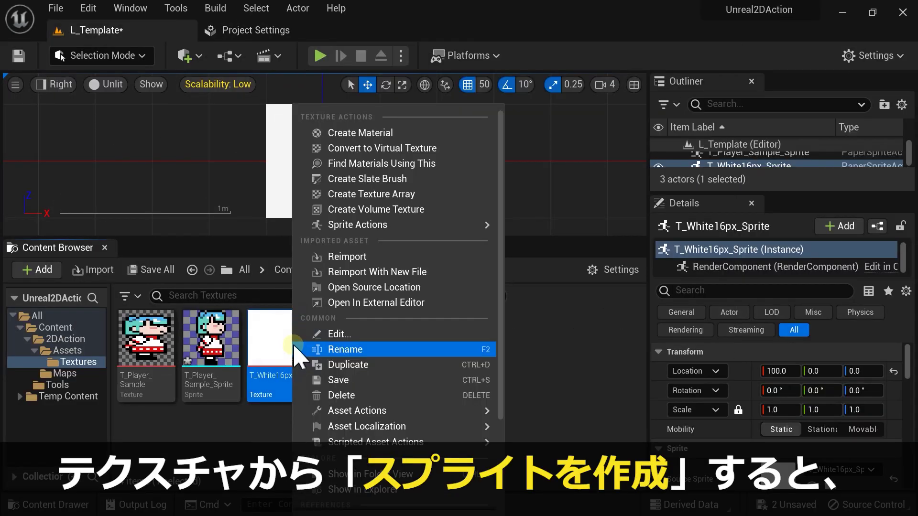
Step: Create and inspect T_White16px_Sprite1, then scale the placed white sprite to 0.5 on X and Z
{"action": "mouse_move", "coordinate": [459, 225]}
{"action": "left_click", "coordinate": [538, 231]}
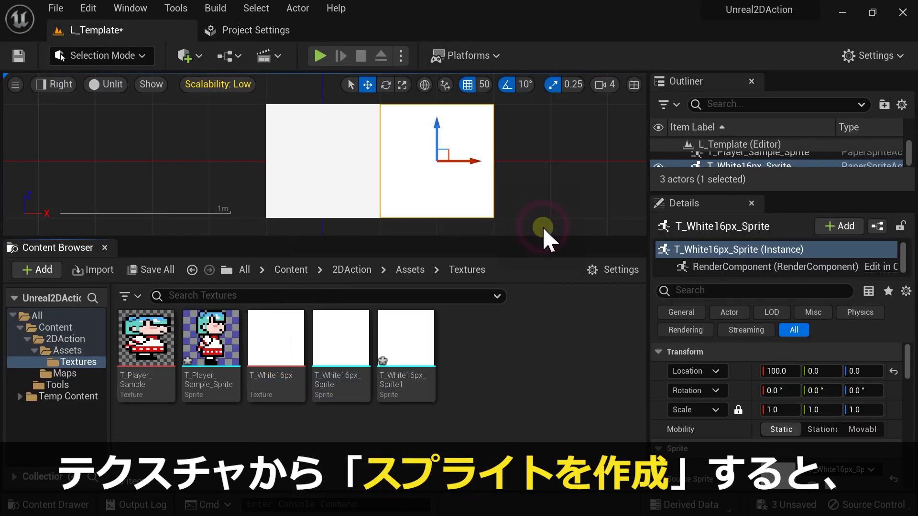
{"action": "double_click", "coordinate": [428, 359]}
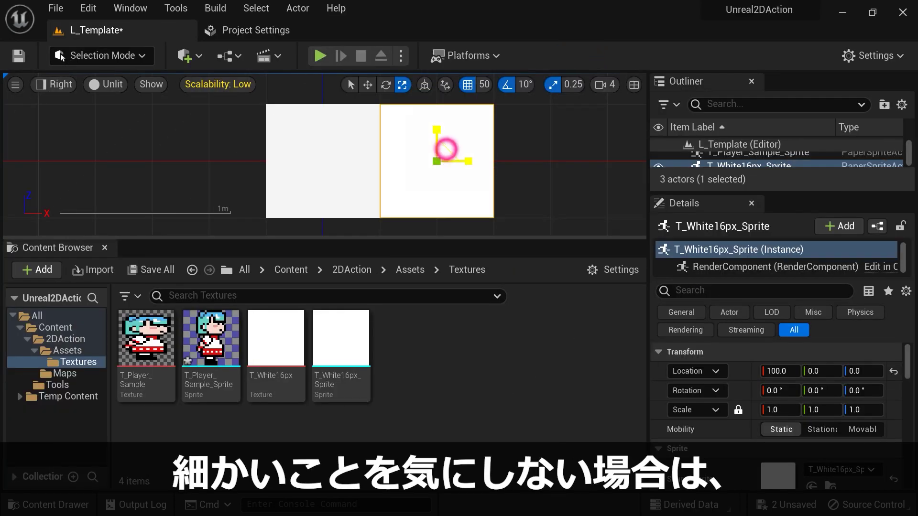
{"action": "left_click_drag", "start_coordinate": [446, 149], "coordinate": [423, 160]}
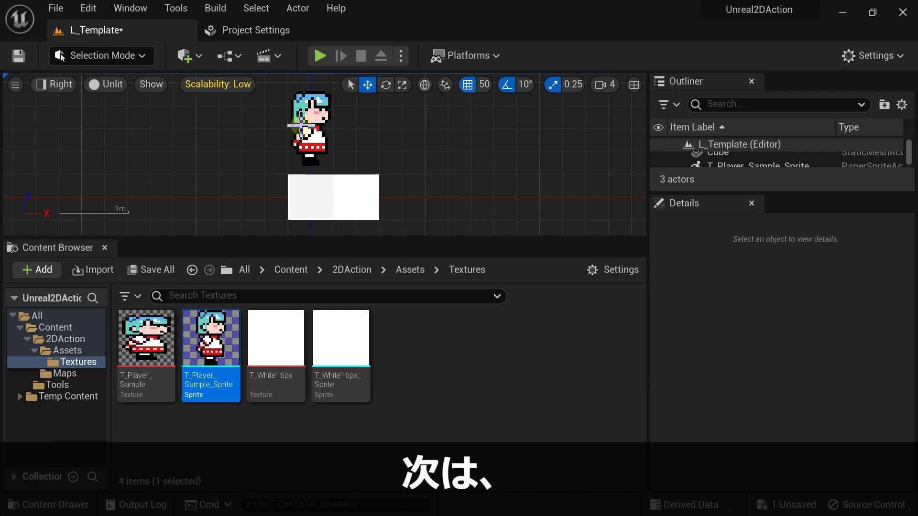
Step: Select the player sprite and drag it left to Location X 0.0
{"action": "left_click", "coordinate": [318, 136]}
{"action": "left_click_drag", "start_coordinate": [358, 117], "coordinate": [314, 120]}
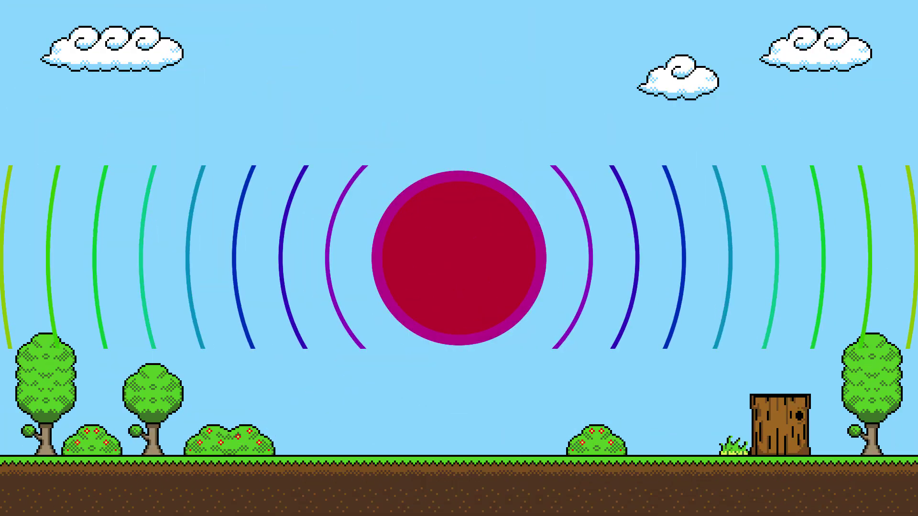